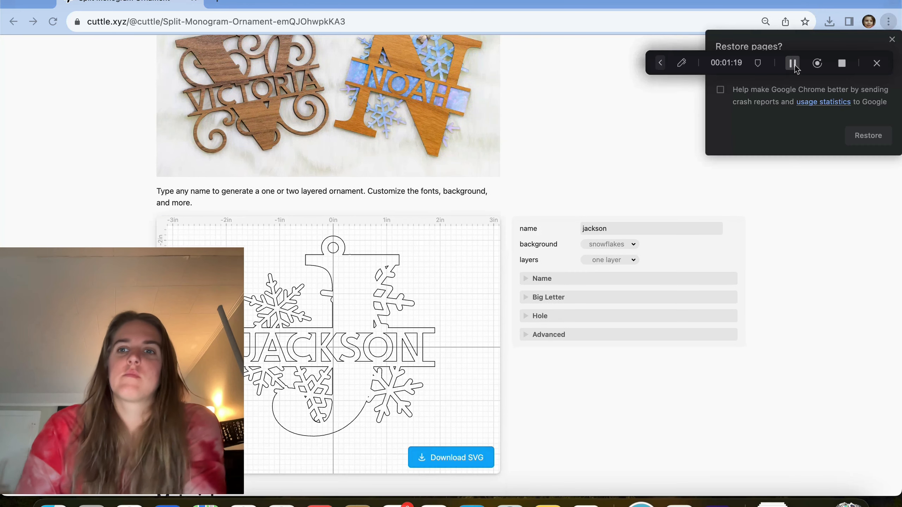
- Replace the ornament's name text with "Trader"
{"action": "double_click", "coordinate": [606, 227]}
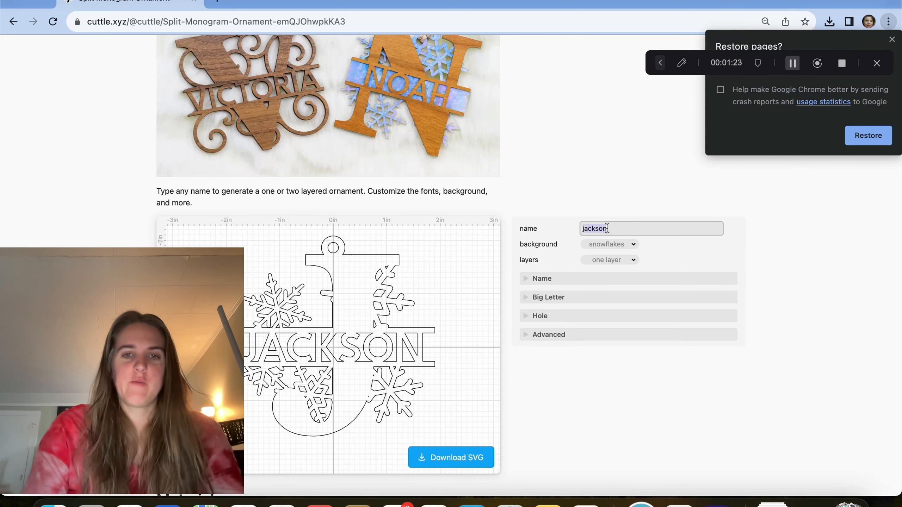
{"action": "type", "text": "Tra"}
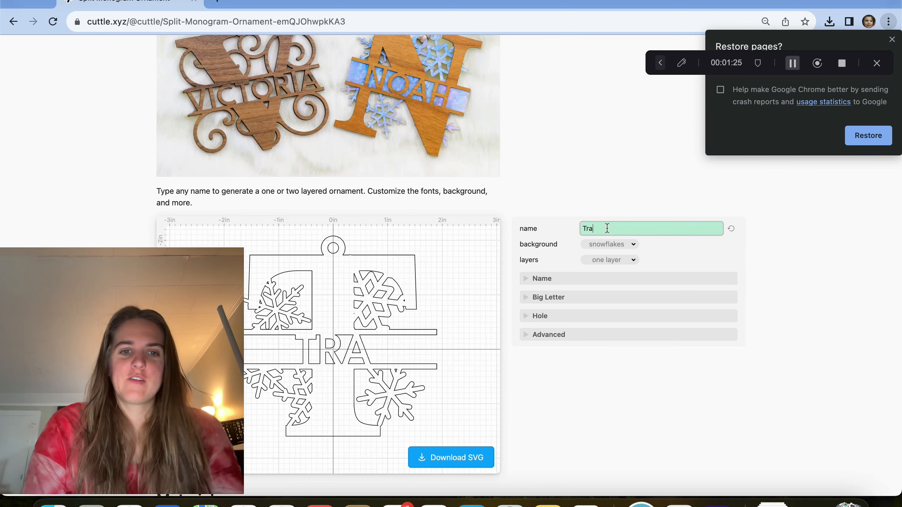
{"action": "type", "text": "der"}
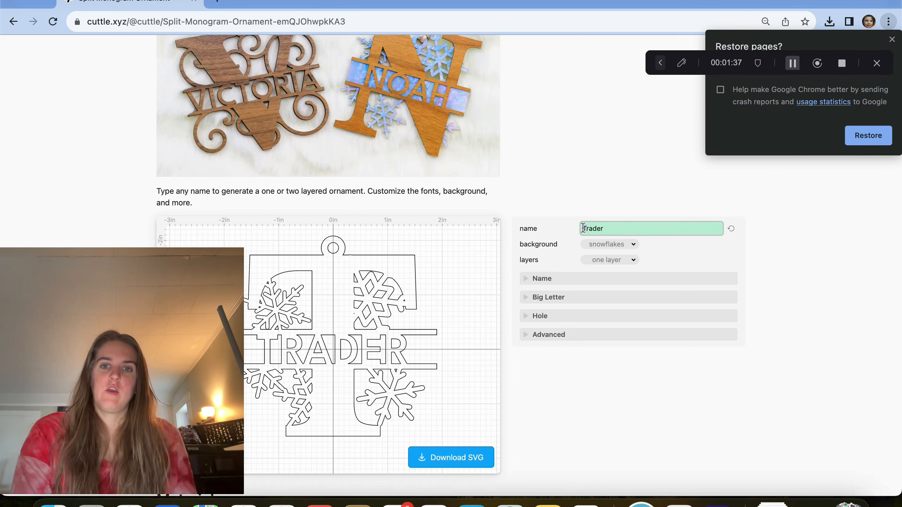
- Try P and G as the first letter of the ornament's name and restore the T
{"action": "key", "text": "Delete"}
{"action": "type", "text": "P"}
{"action": "key", "text": "BackSpace"}
{"action": "type", "text": "G"}
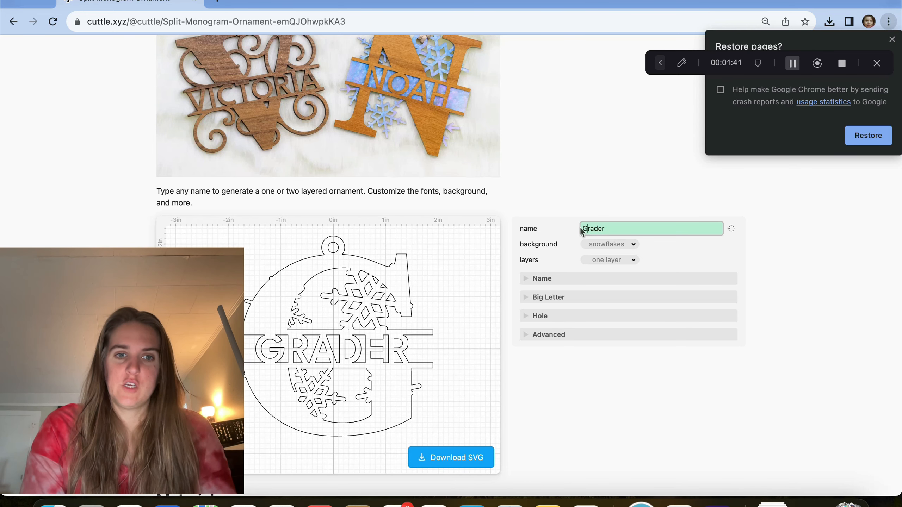
{"action": "key", "text": "BackSpace"}
{"action": "type", "text": "T"}
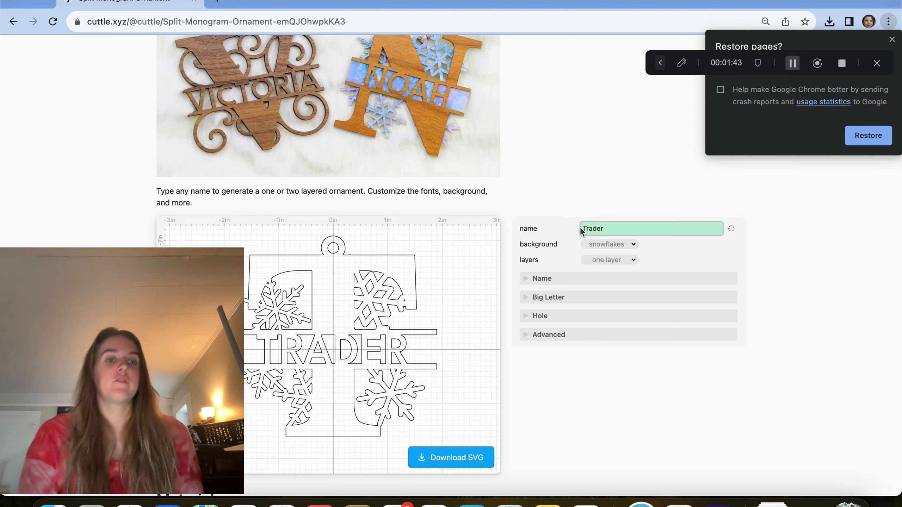
- Try the big snowflake background on the ornament and return it to snowflakes
{"action": "left_click", "coordinate": [610, 244]}
{"action": "left_click", "coordinate": [611, 261]}
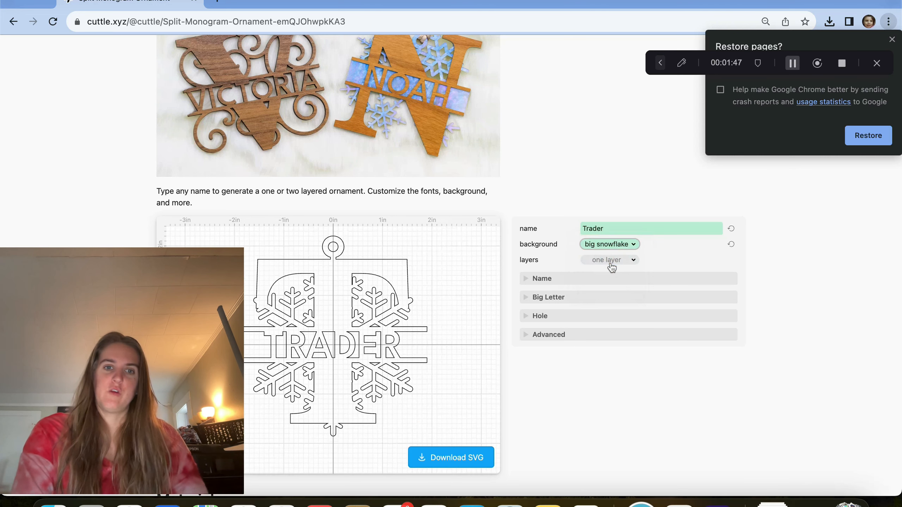
{"action": "left_click", "coordinate": [605, 246]}
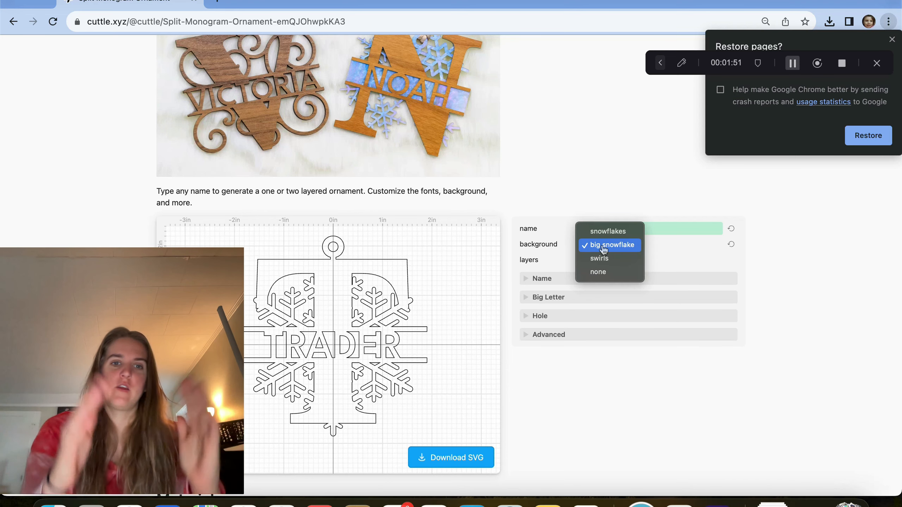
{"action": "left_click", "coordinate": [600, 232]}
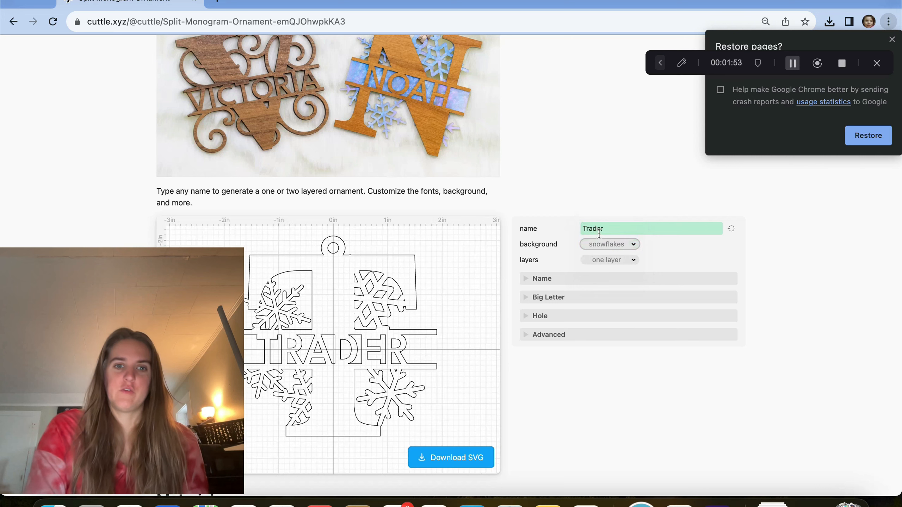
- Set the ornament's background to big snowflake and its layers to two layers
{"action": "left_click", "coordinate": [603, 245]}
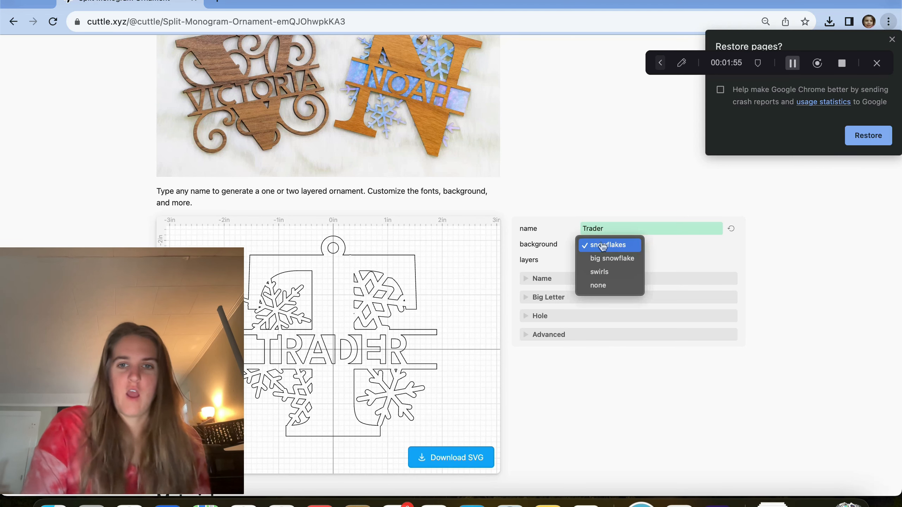
{"action": "left_click", "coordinate": [604, 258]}
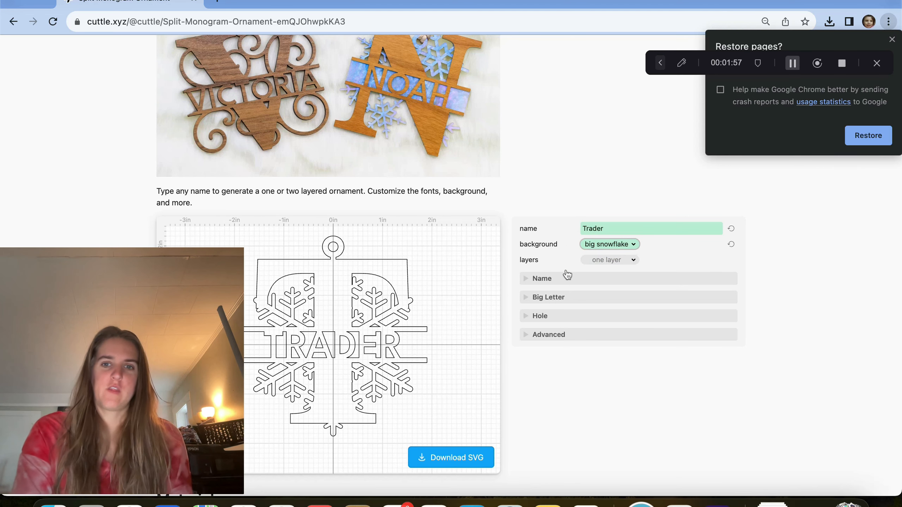
{"action": "left_click", "coordinate": [602, 269]}
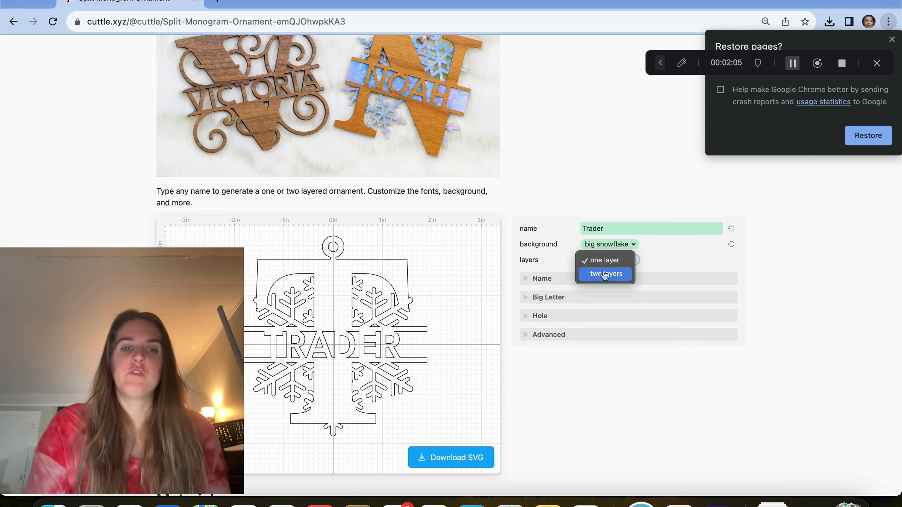
{"action": "left_click", "coordinate": [605, 272]}
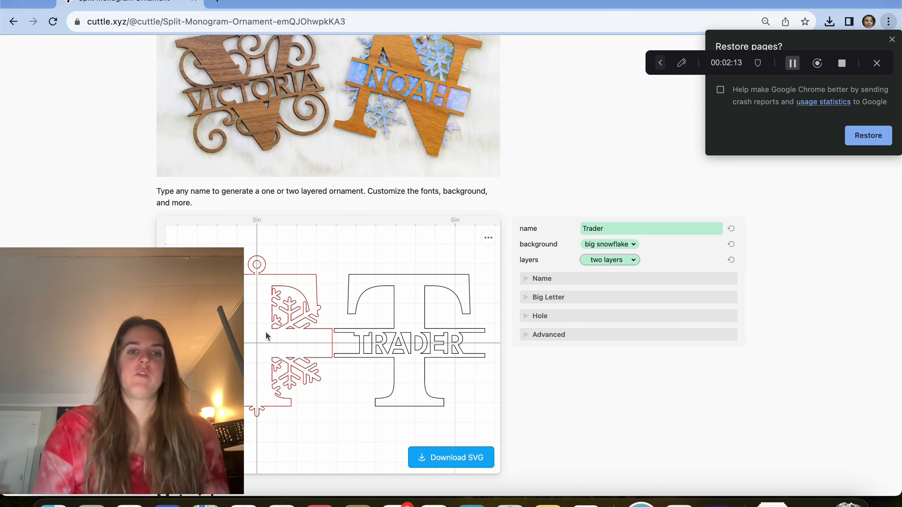
- Download the two-layer ornament as an SVG and view the recent downloads
{"action": "left_click", "coordinate": [459, 459]}
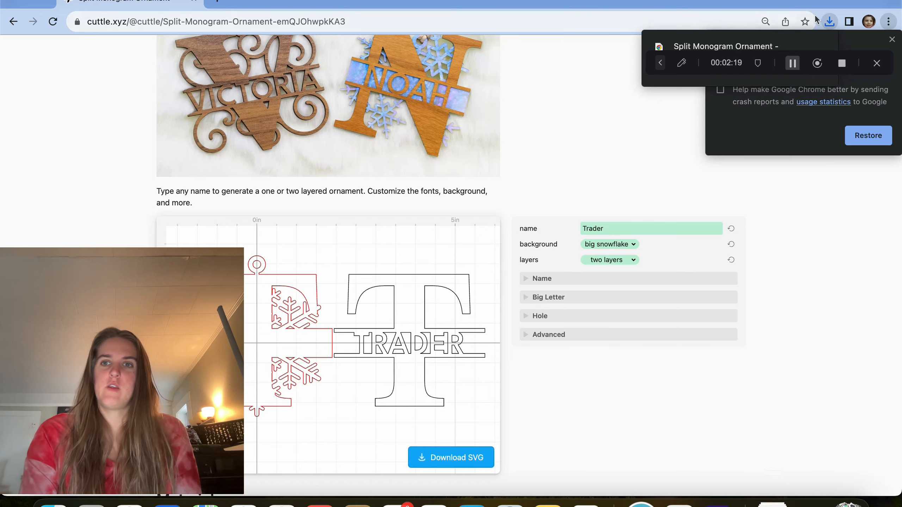
{"action": "left_click", "coordinate": [829, 22]}
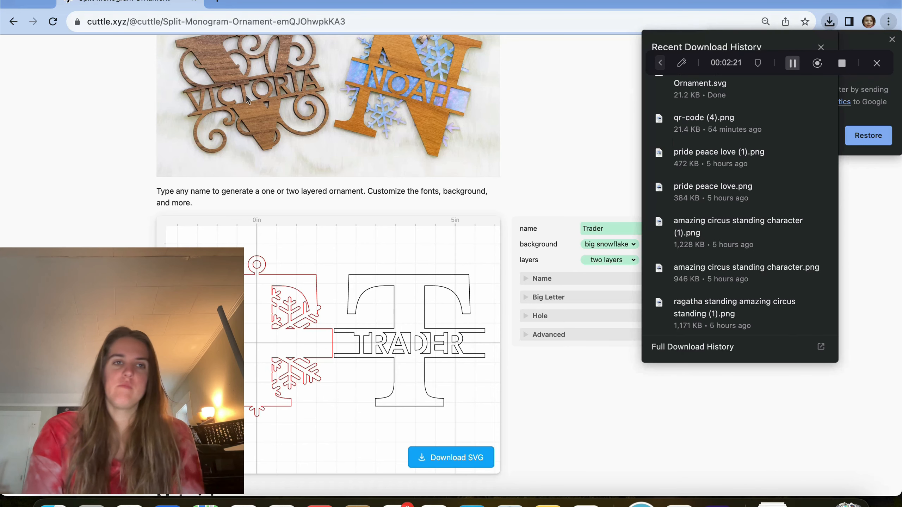
- Open app.glowforge.com in a new browser tab and create a new blank design
{"action": "left_click", "coordinate": [217, 3]}
{"action": "left_click", "coordinate": [218, 2]}
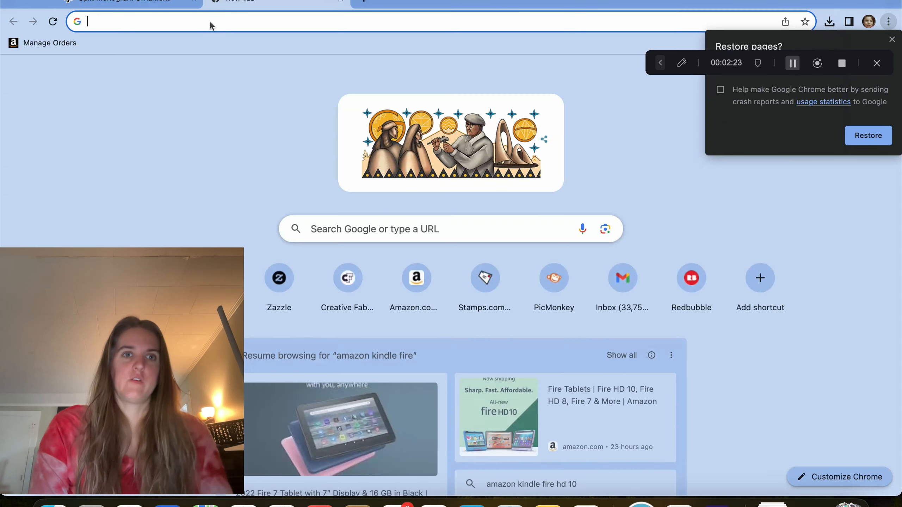
{"action": "type", "text": "app."}
{"action": "key", "text": "Return"}
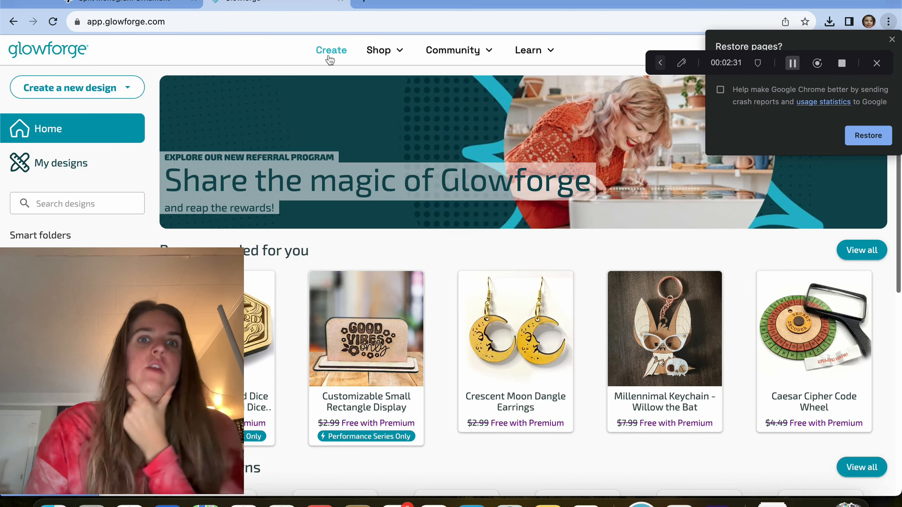
{"action": "left_click", "coordinate": [117, 85]}
{"action": "left_click", "coordinate": [99, 123]}
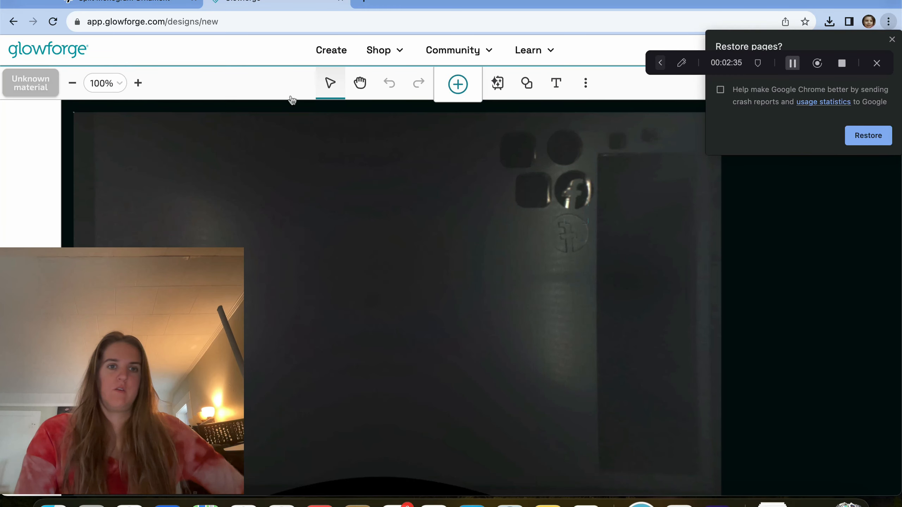
- Import the Split Monogram Ornament SVG from the Downloads folder into the design and deselect it
{"action": "left_click", "coordinate": [458, 84]}
{"action": "left_click", "coordinate": [570, 71]}
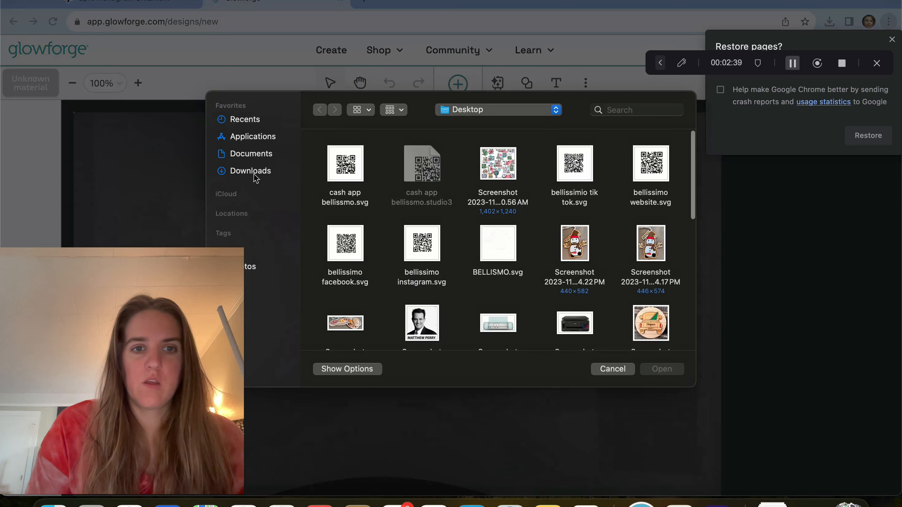
{"action": "left_click", "coordinate": [255, 172]}
{"action": "double_click", "coordinate": [344, 168]}
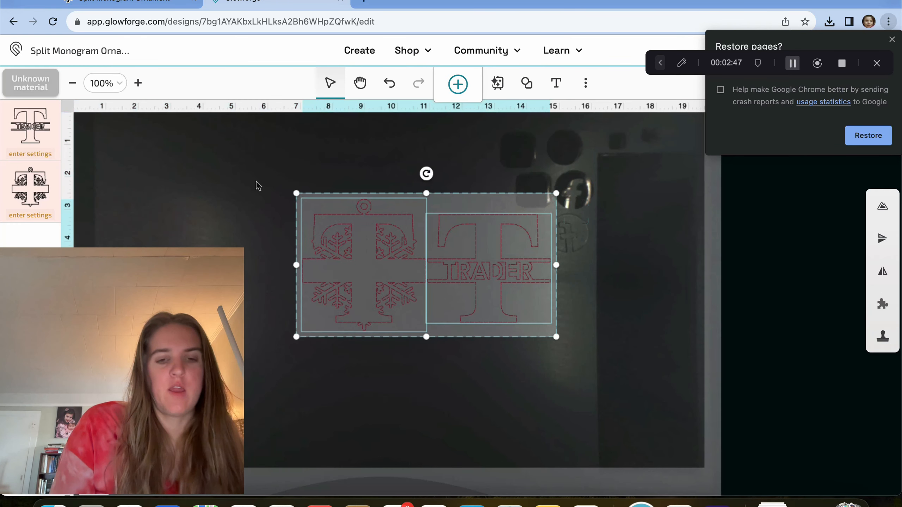
{"action": "left_click", "coordinate": [256, 181]}
{"action": "left_click_drag", "start_coordinate": [210, 284], "coordinate": [834, 280]}
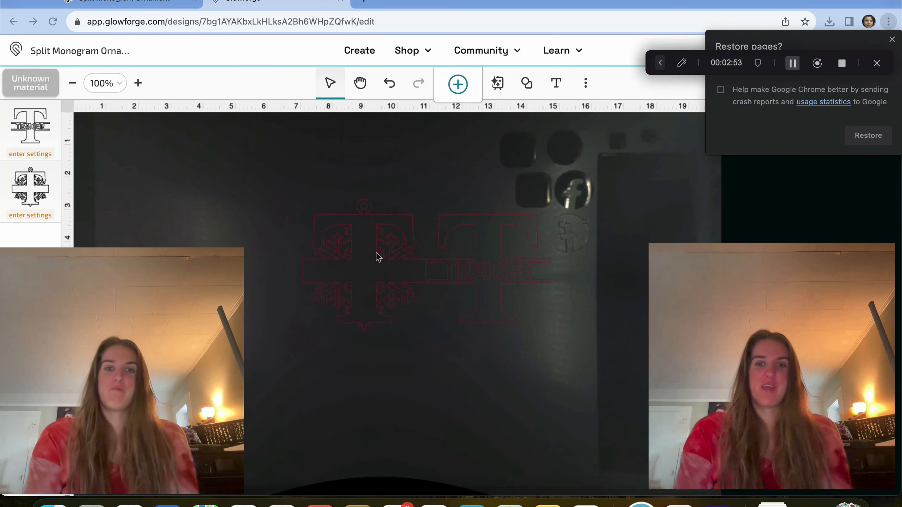
- Separate the two ornament layers and place the TRADER letter layer to the left of the snowflake layer
{"action": "left_click", "coordinate": [376, 252]}
{"action": "left_click_drag", "start_coordinate": [376, 253], "coordinate": [338, 238]}
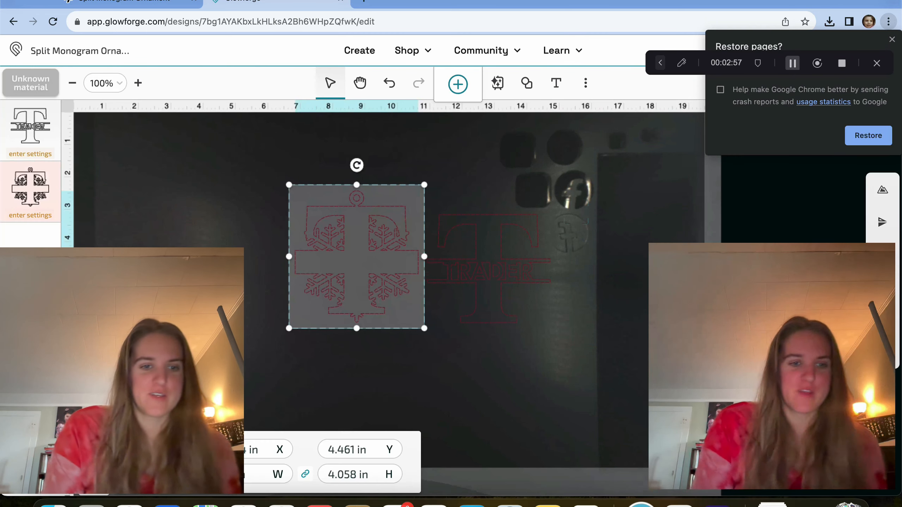
{"action": "left_click", "coordinate": [489, 247]}
{"action": "left_click_drag", "start_coordinate": [493, 243], "coordinate": [476, 234]}
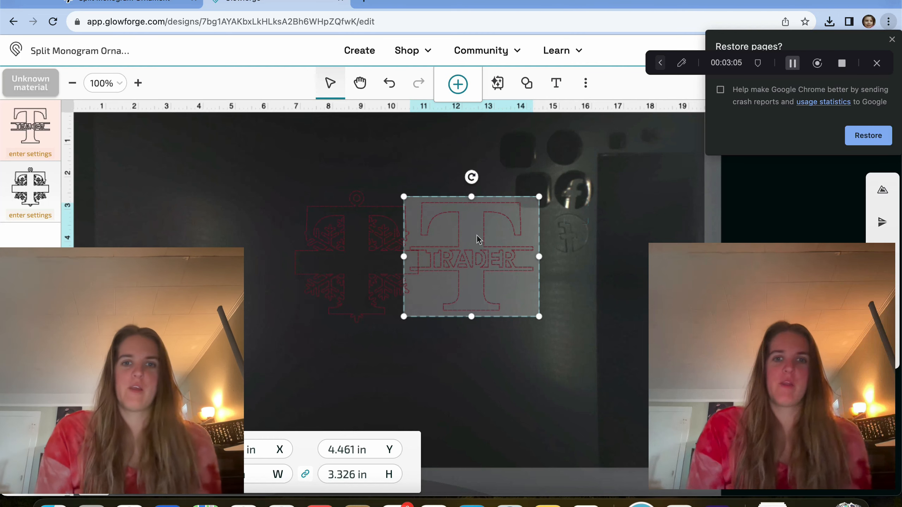
{"action": "left_click_drag", "start_coordinate": [475, 242], "coordinate": [539, 356]}
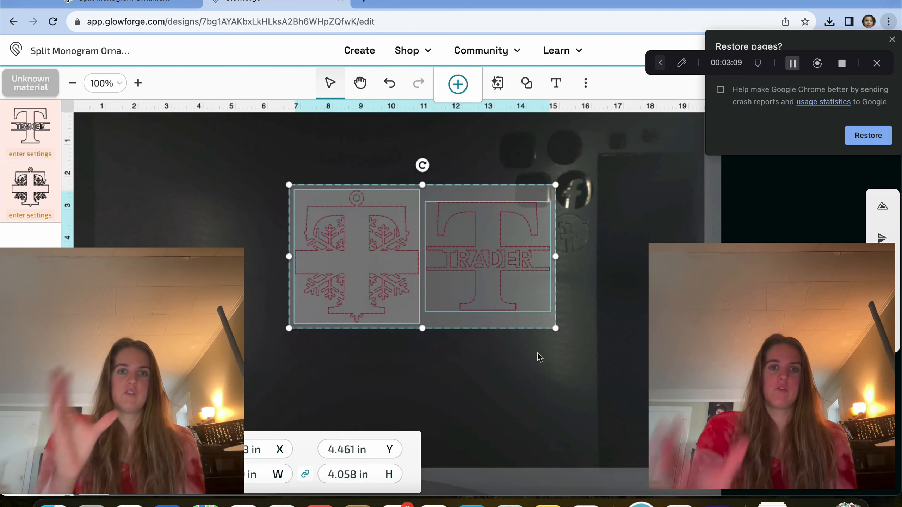
{"action": "left_click", "coordinate": [538, 353]}
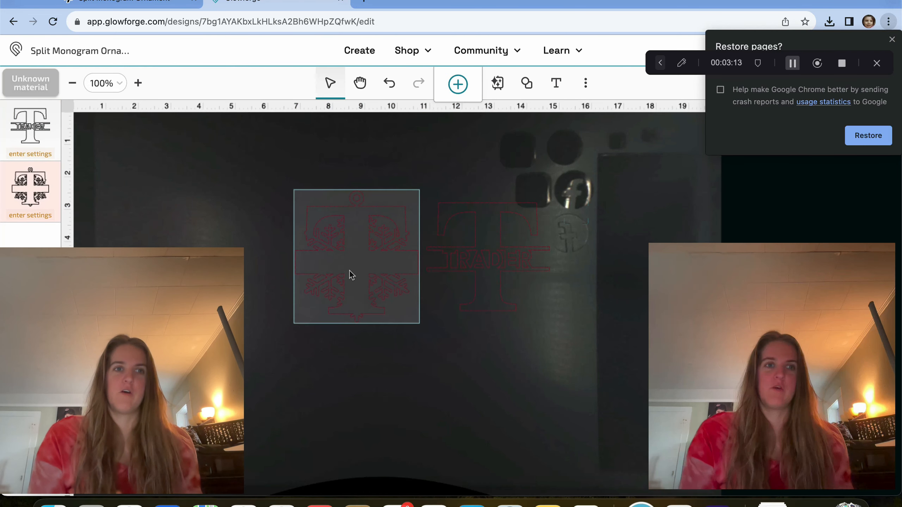
{"action": "left_click_drag", "start_coordinate": [475, 234], "coordinate": [210, 231]}
- Apply the saved custom cut setting "wet your plants" to the TRADER letter layer
{"action": "left_click", "coordinate": [31, 130]}
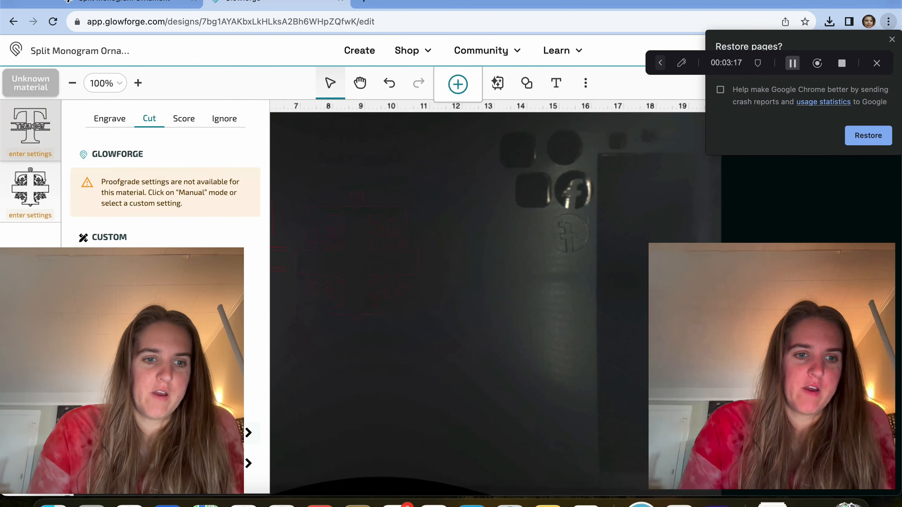
{"action": "left_click", "coordinate": [248, 431]}
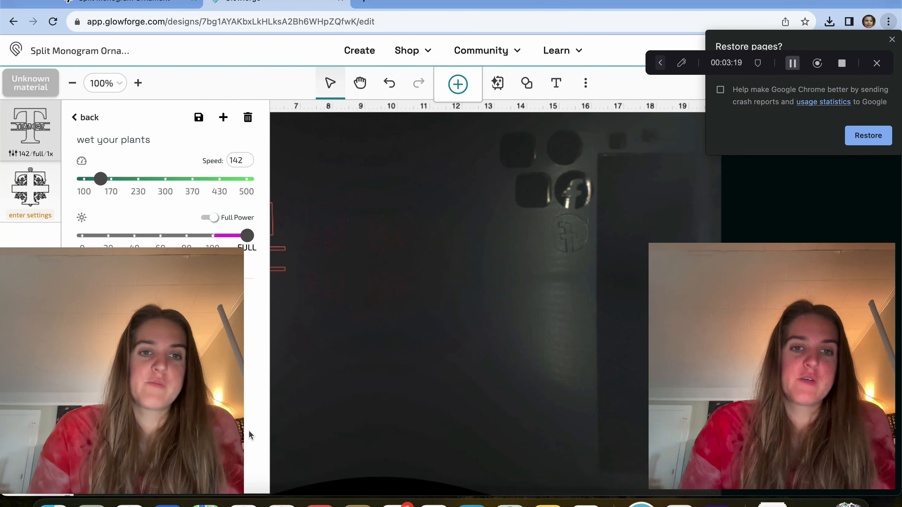
{"action": "left_click", "coordinate": [242, 160]}
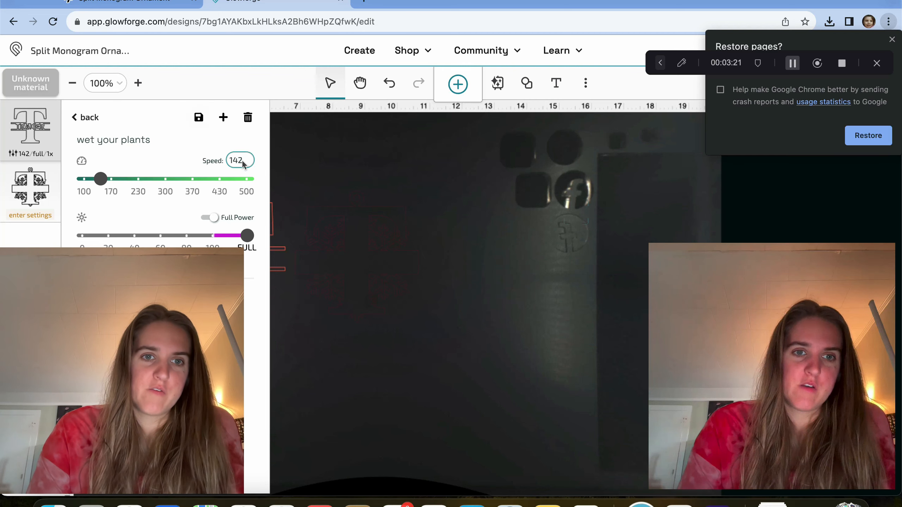
{"action": "left_click", "coordinate": [388, 197]}
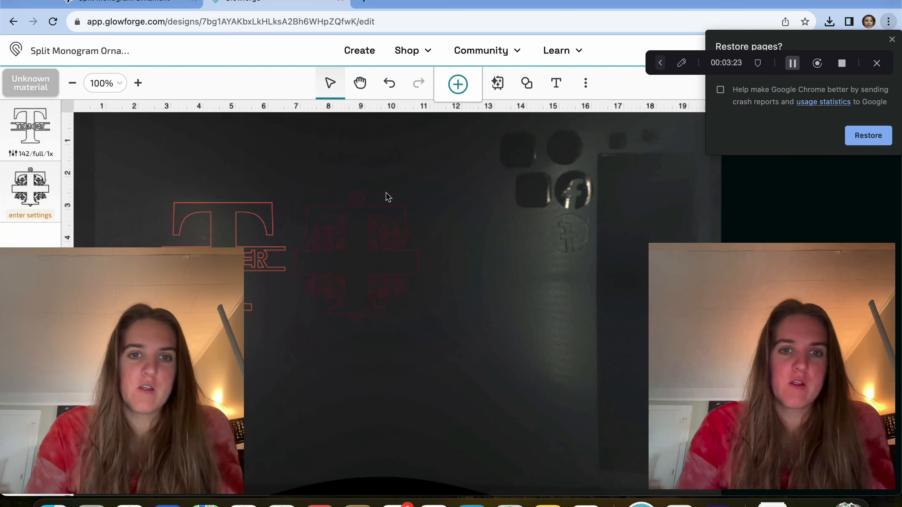
{"action": "left_click", "coordinate": [388, 197]}
- Apply the saved cut setting "smoky hills acrylic" to the snowflake layer, with its speed changed to 140 and saved
{"action": "left_click", "coordinate": [30, 192]}
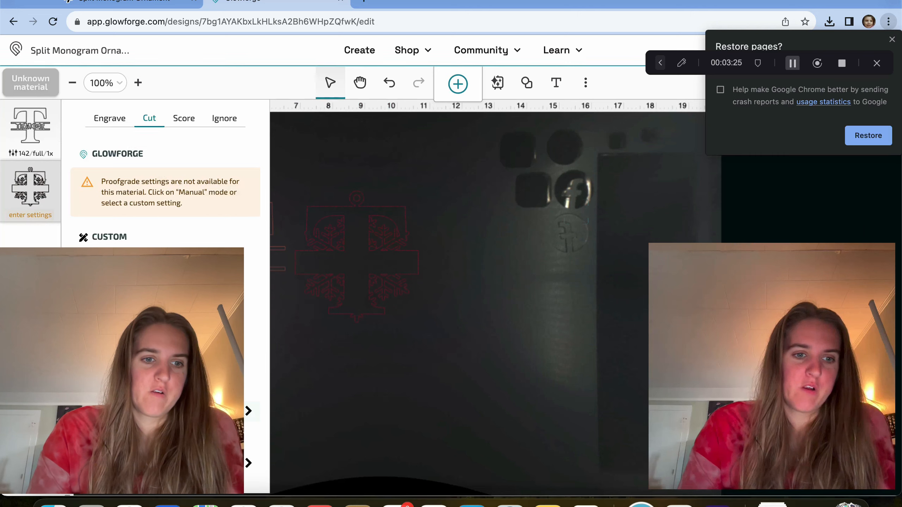
{"action": "left_click", "coordinate": [249, 412]}
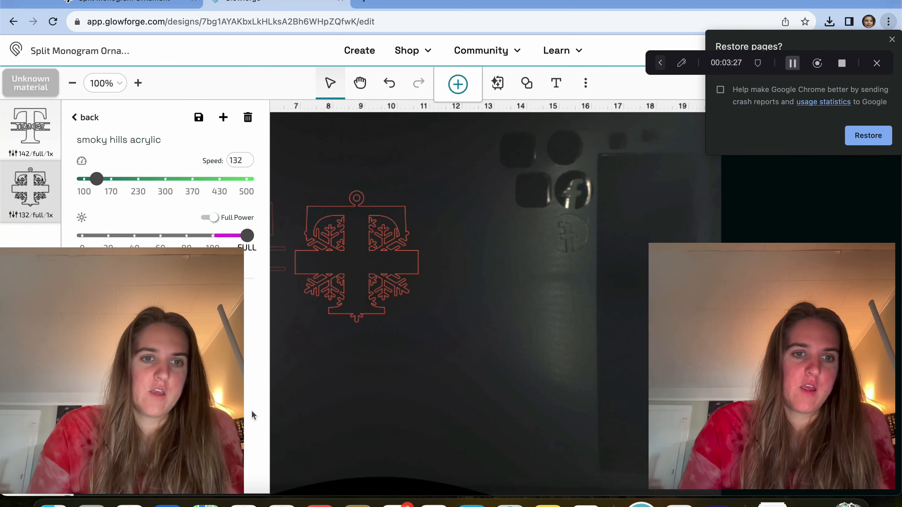
{"action": "left_click", "coordinate": [245, 159]}
{"action": "key", "text": "BackSpace"}
{"action": "key", "text": "BackSpace"}
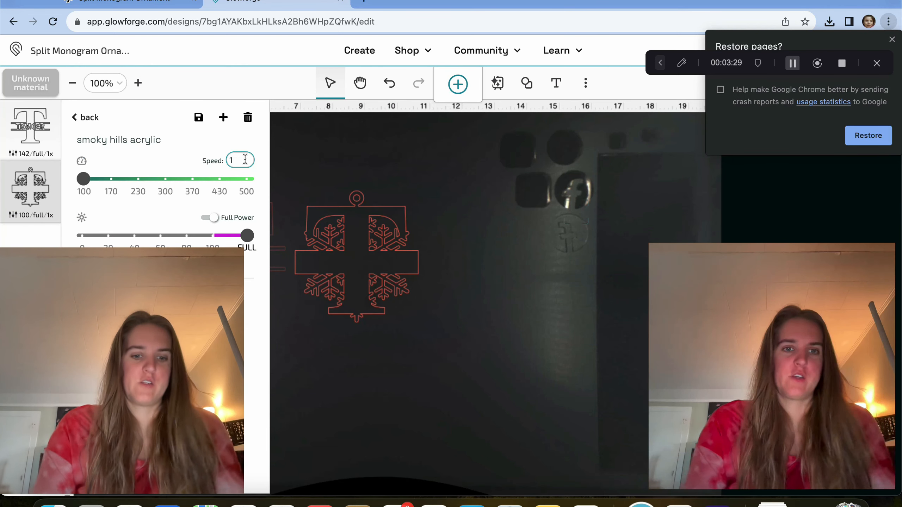
{"action": "type", "text": "40"}
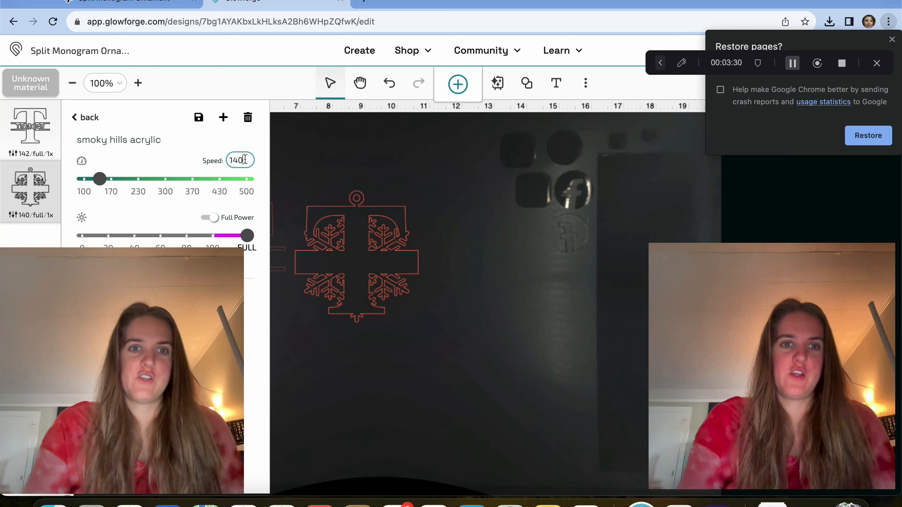
{"action": "left_click", "coordinate": [201, 120]}
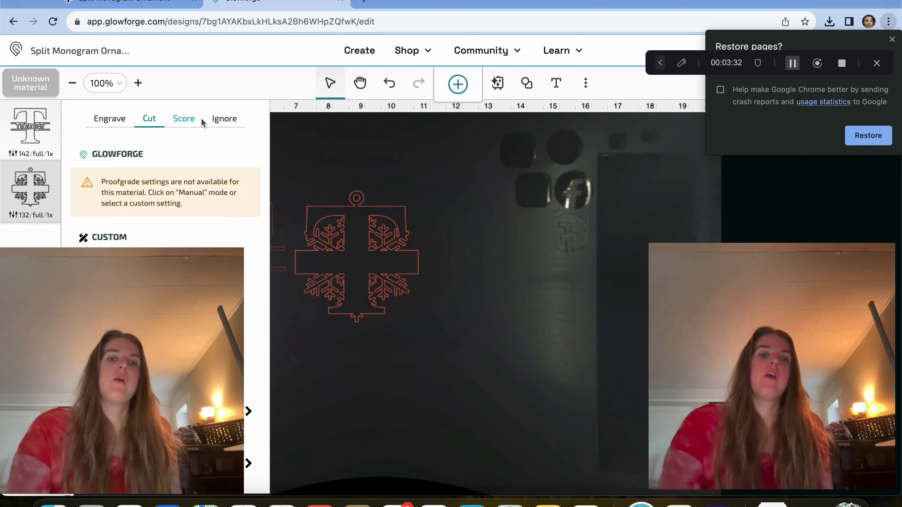
{"action": "left_click", "coordinate": [249, 412]}
{"action": "left_click", "coordinate": [331, 357]}
- Move the snowflake layer off the left side of the bed and place the TRADER letter layer in the bed's lower-right area
{"action": "left_click", "coordinate": [340, 266]}
{"action": "left_click_drag", "start_coordinate": [341, 265], "coordinate": [94, 240]}
{"action": "scroll", "coordinate": [343, 260], "scroll_direction": "down", "scroll_amount": 5}
{"action": "left_click", "coordinate": [309, 270]}
{"action": "left_click_drag", "start_coordinate": [323, 284], "coordinate": [426, 302]}
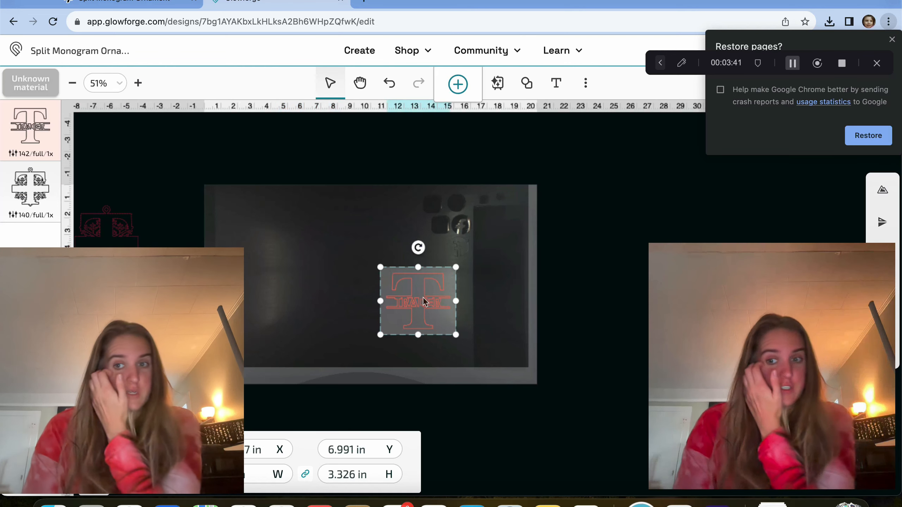